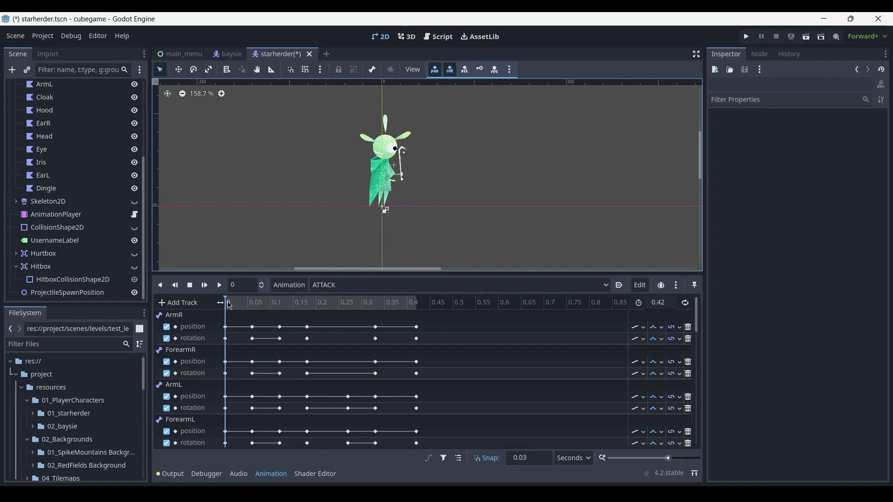
Step the ATTACK animation in 0.03 s increments from 0.03 to 0.33, finishing at 0.42.
{"action": "left_click", "coordinate": [238, 305]}
{"action": "left_click_drag", "start_coordinate": [247, 305], "coordinate": [279, 307]}
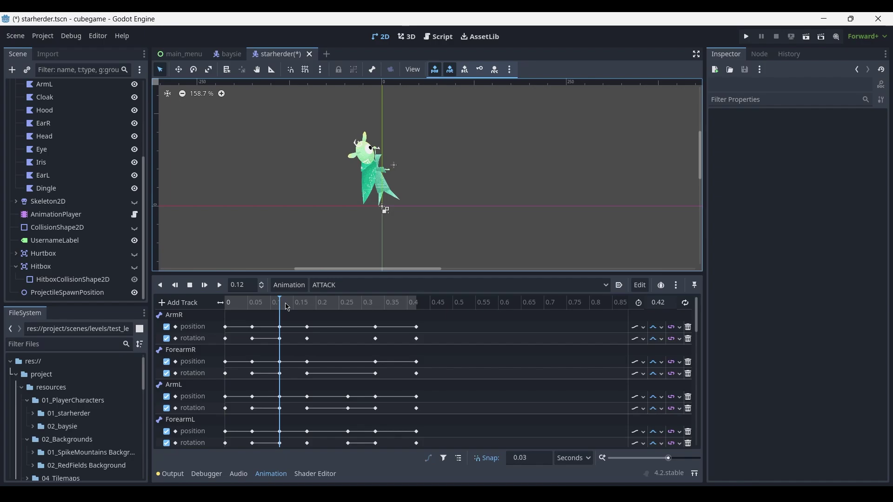
{"action": "left_click", "coordinate": [291, 307]}
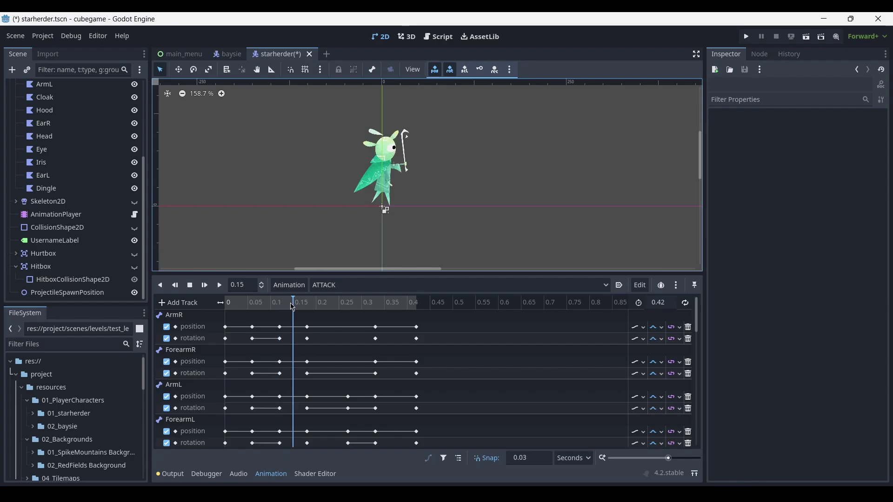
{"action": "left_click", "coordinate": [305, 309]}
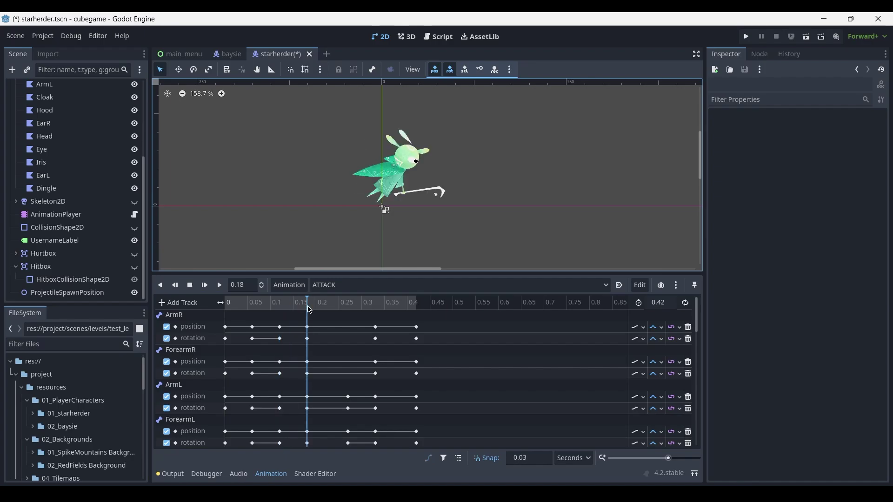
{"action": "left_click", "coordinate": [317, 309]}
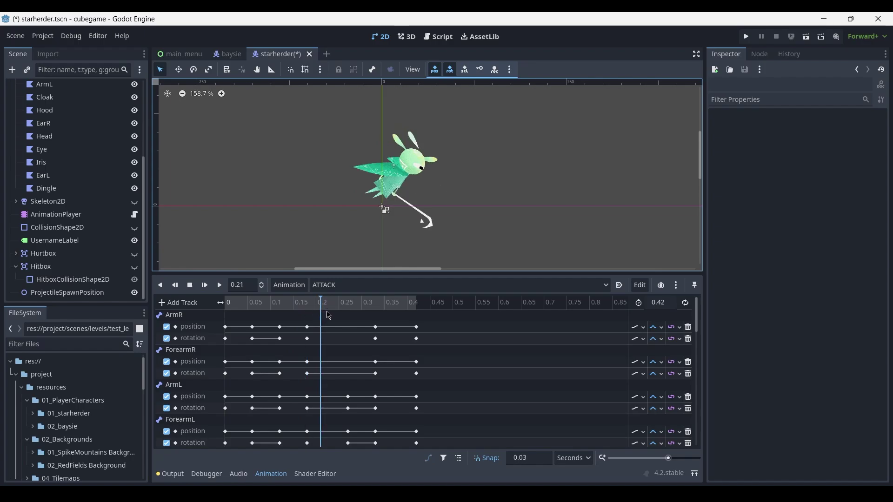
{"action": "left_click", "coordinate": [334, 315]}
{"action": "left_click", "coordinate": [348, 316]}
{"action": "left_click", "coordinate": [362, 318]}
{"action": "left_click", "coordinate": [376, 319]}
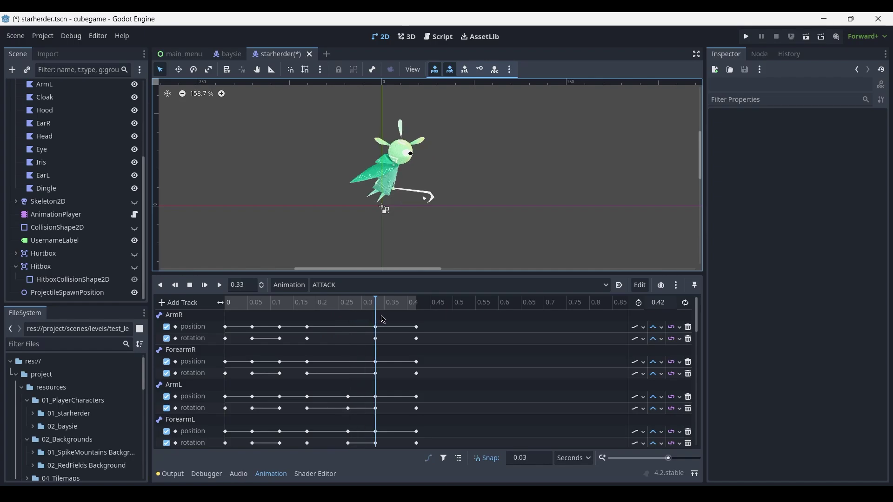
{"action": "left_click_drag", "start_coordinate": [386, 320], "coordinate": [428, 320]}
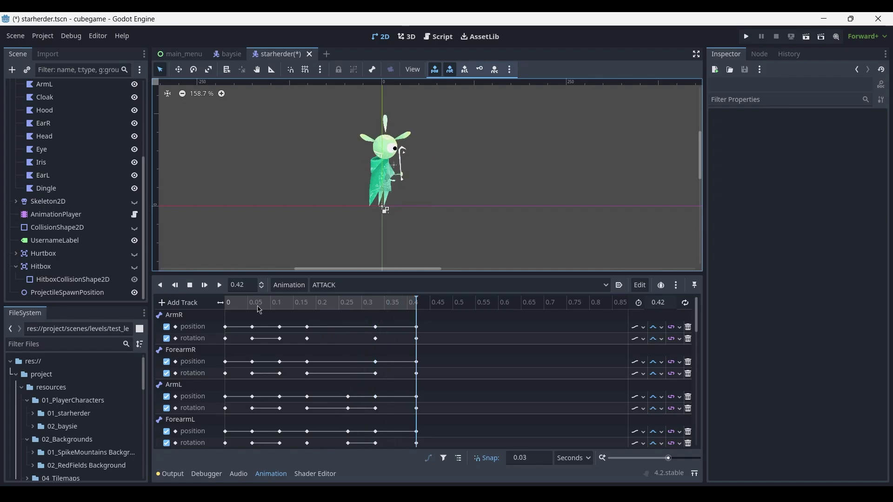
Play the ATTACK animation twice at full speed, zooming the 2D view in between.
{"action": "left_click", "coordinate": [220, 288]}
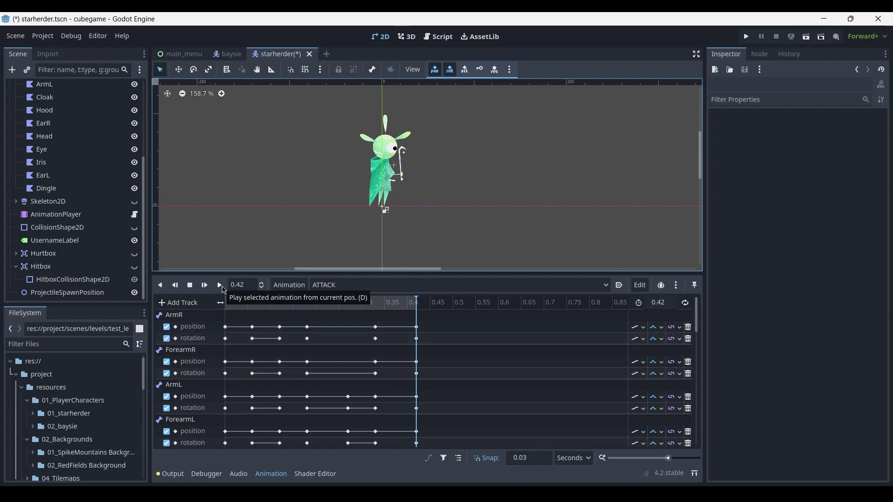
{"action": "scroll", "coordinate": [409, 186], "scroll_direction": "up", "scroll_amount": 4}
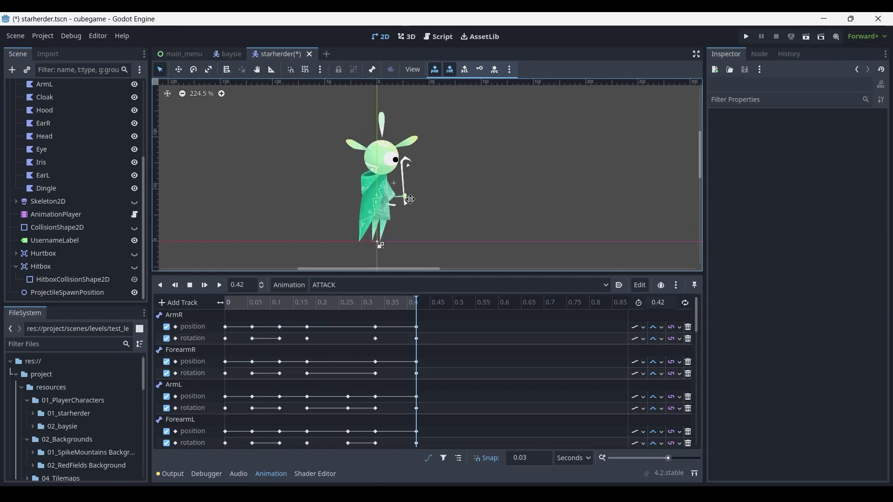
{"action": "scroll", "coordinate": [413, 207], "scroll_direction": "down", "scroll_amount": 4}
{"action": "left_click", "coordinate": [220, 286]}
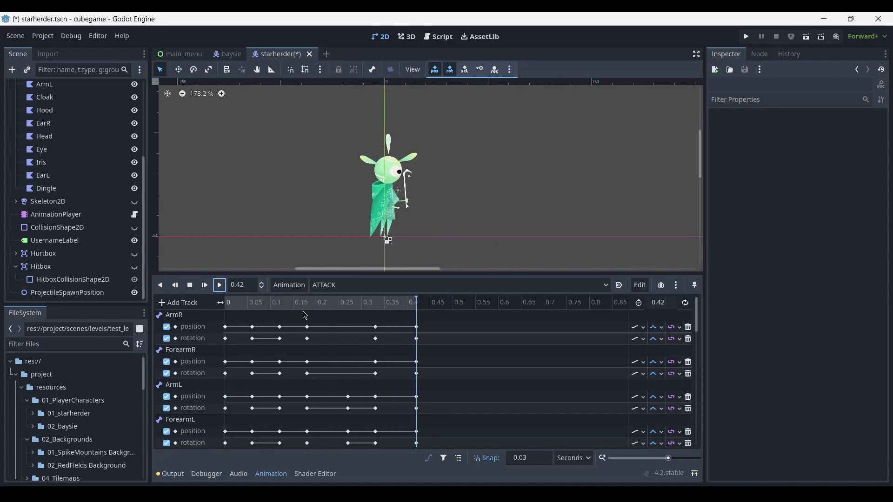
Enlarge the Animation panel to show more tracks and replay the ATTACK swing twice.
{"action": "left_click_drag", "start_coordinate": [372, 277], "coordinate": [372, 265]}
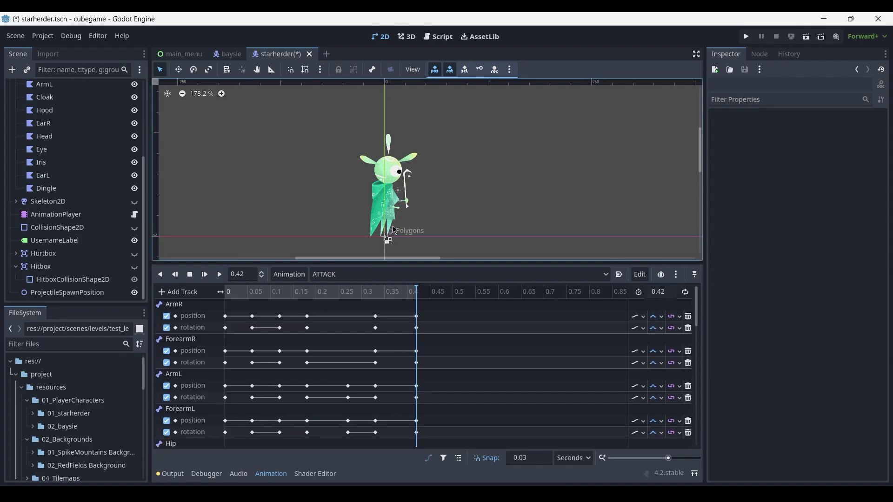
{"action": "left_click", "coordinate": [220, 274]}
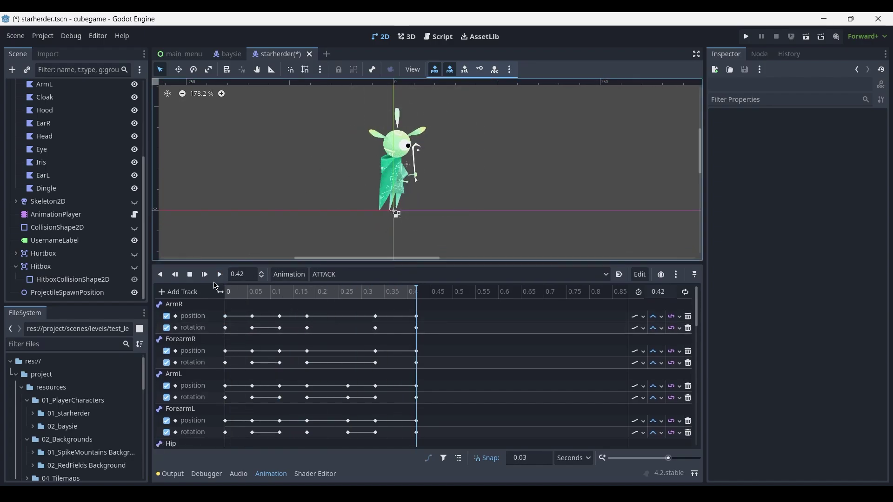
{"action": "left_click", "coordinate": [220, 275]}
Turn on AttackSwing's visibility and pan the canvas to see its whole swoosh.
{"action": "scroll", "coordinate": [90, 175], "scroll_direction": "up", "scroll_amount": 4}
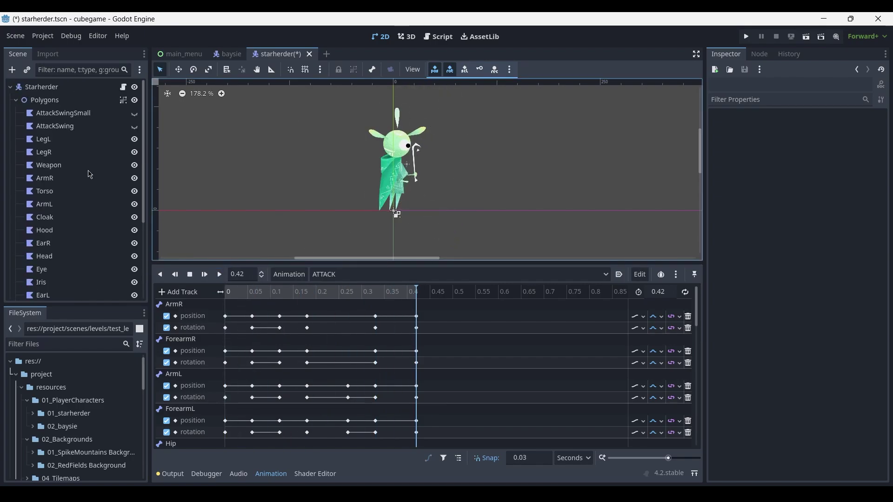
{"action": "left_click", "coordinate": [135, 127]}
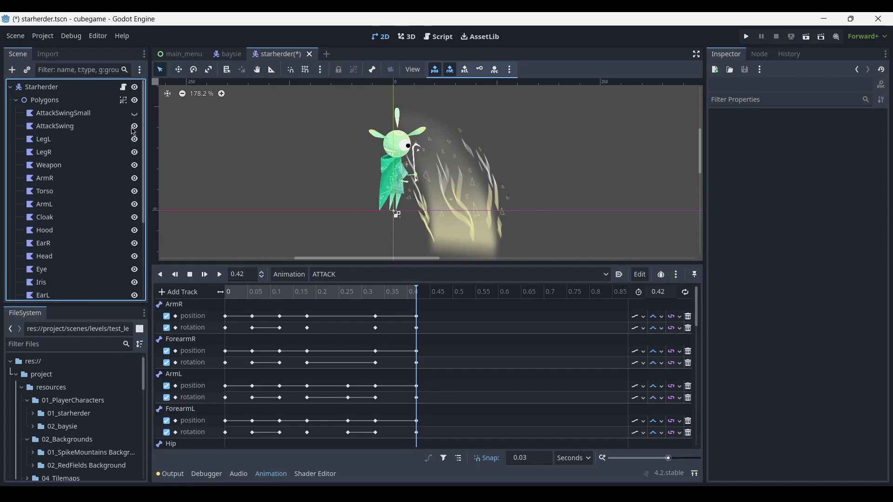
{"action": "middle_click_drag", "start_coordinate": [473, 205], "coordinate": [454, 184]}
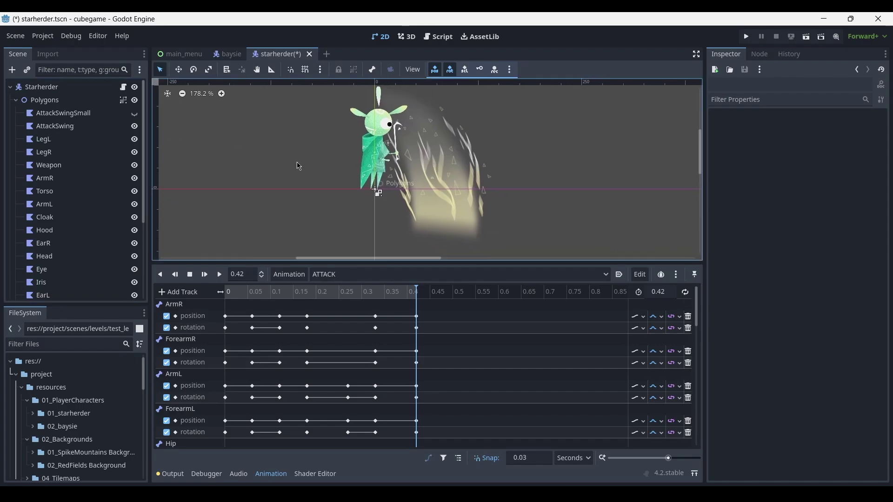
Hide AttackSwing again and scroll the track list down to its visibility track.
{"action": "left_click", "coordinate": [135, 126]}
{"action": "scroll", "coordinate": [319, 315], "scroll_direction": "down", "scroll_amount": 5}
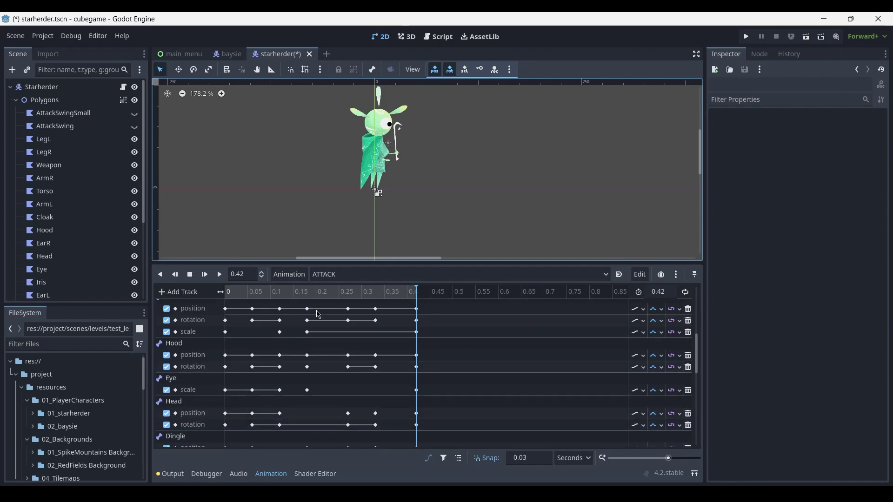
{"action": "scroll", "coordinate": [319, 315], "scroll_direction": "down", "scroll_amount": 6}
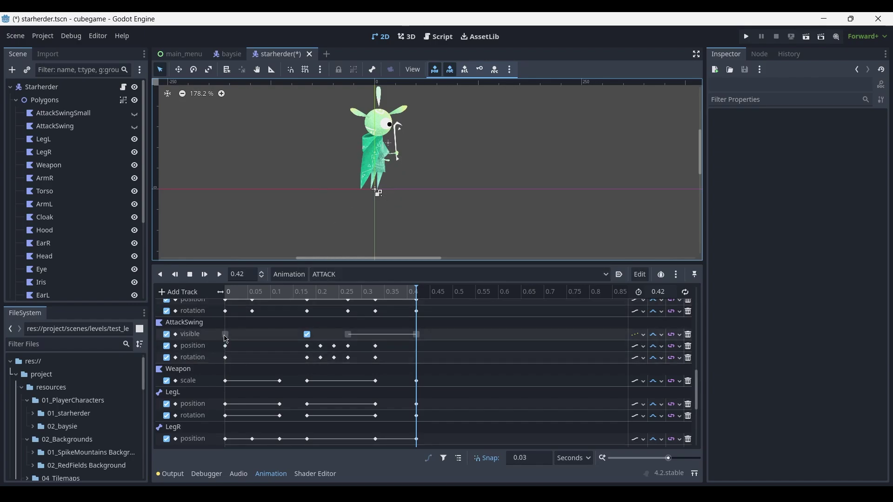
Select AttackSwing and scroll the Inspector to its Transform and Visibility properties.
{"action": "left_click", "coordinate": [88, 126]}
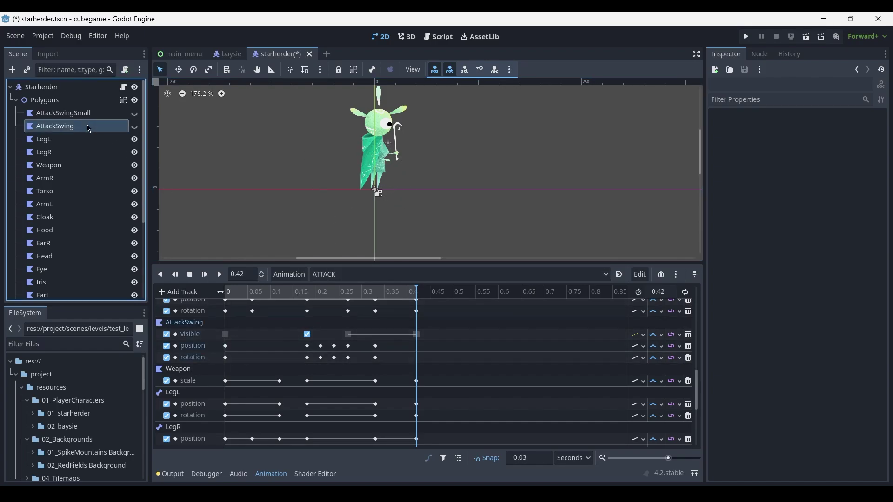
{"action": "scroll", "coordinate": [802, 275], "scroll_direction": "down", "scroll_amount": 5}
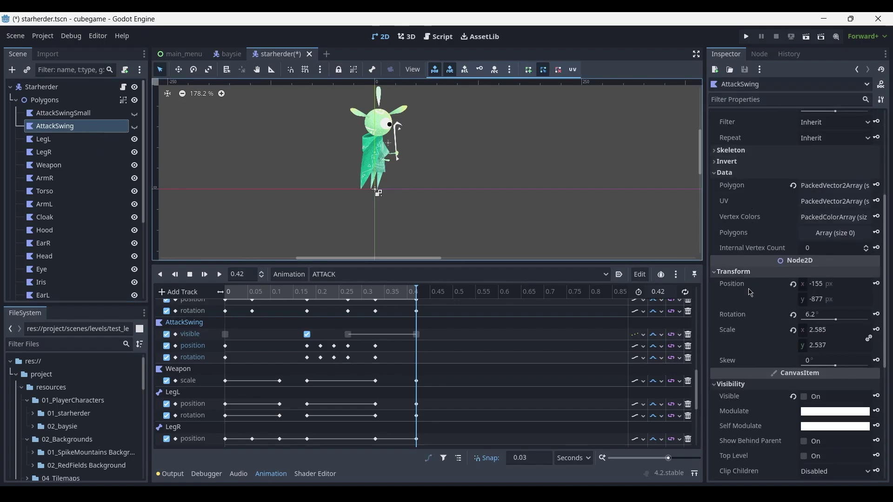
{"action": "scroll", "coordinate": [769, 274], "scroll_direction": "down", "scroll_amount": 1}
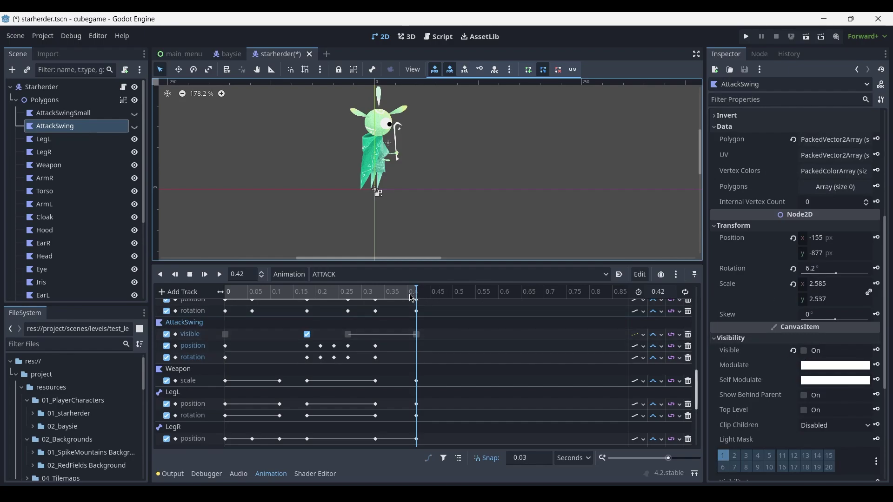
Rewind the ATTACK animation to 0.18 and replay the swing twice.
{"action": "left_click_drag", "start_coordinate": [411, 298], "coordinate": [310, 304]}
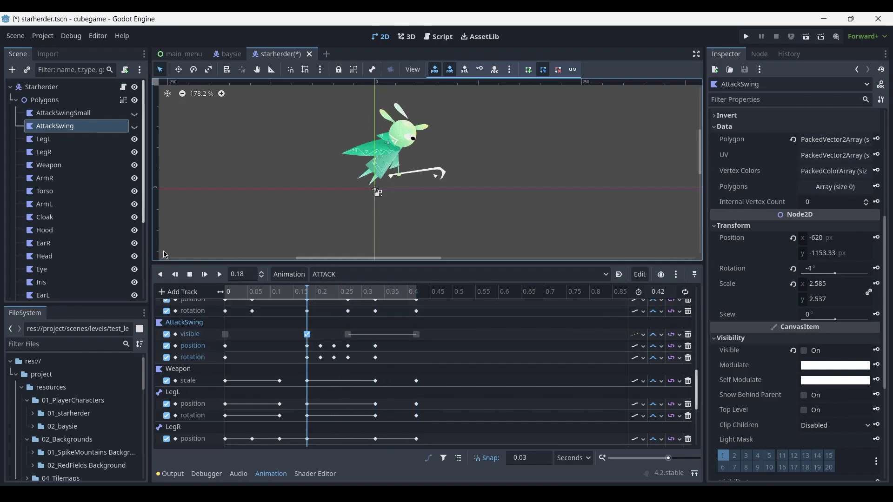
{"action": "left_click", "coordinate": [219, 275]}
{"action": "left_click", "coordinate": [219, 275]}
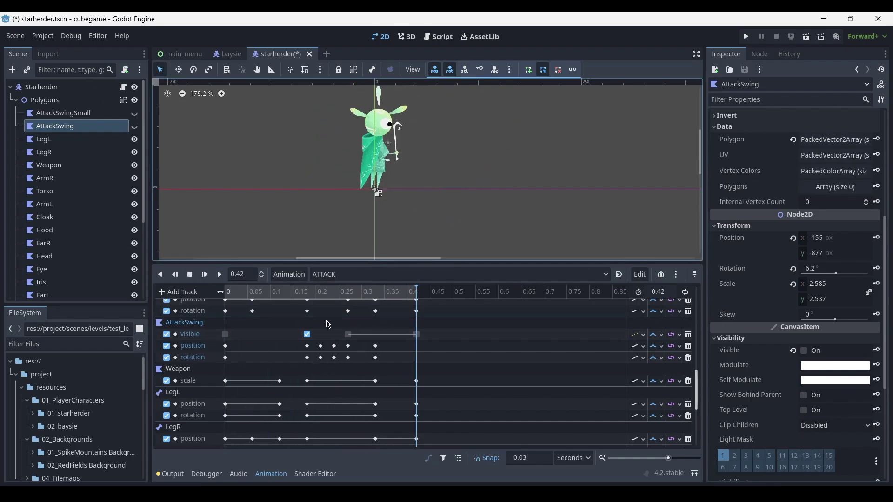
{"action": "scroll", "coordinate": [279, 252], "scroll_direction": "down", "scroll_amount": 1}
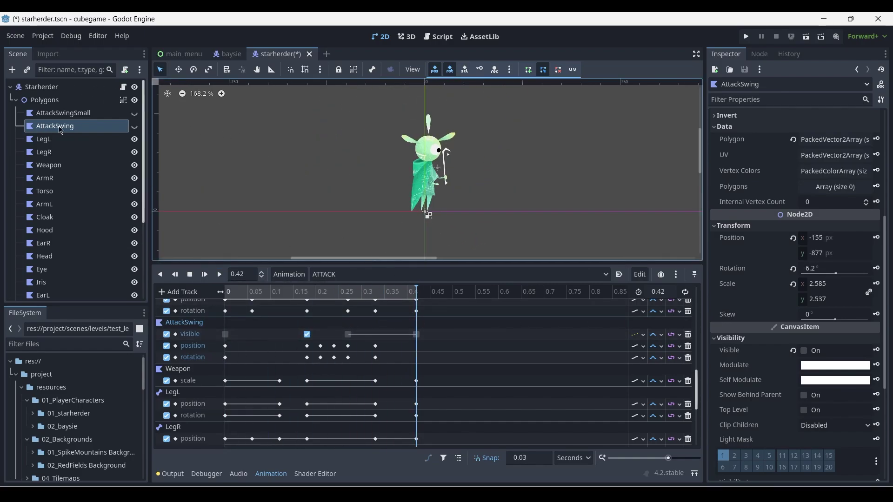
{"action": "left_click", "coordinate": [134, 128]}
{"action": "left_click", "coordinate": [134, 122]}
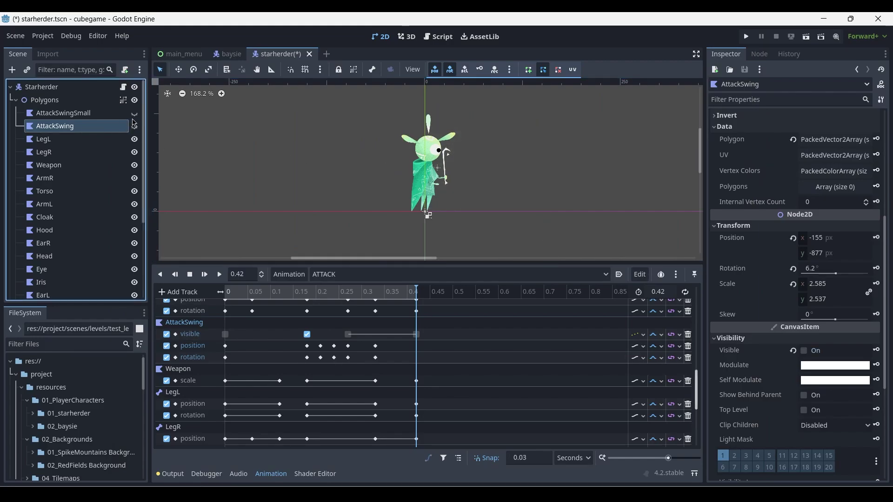
{"action": "left_click", "coordinate": [134, 113]}
{"action": "middle_click_drag", "start_coordinate": [430, 230], "coordinate": [401, 150]}
{"action": "left_click", "coordinate": [134, 113]}
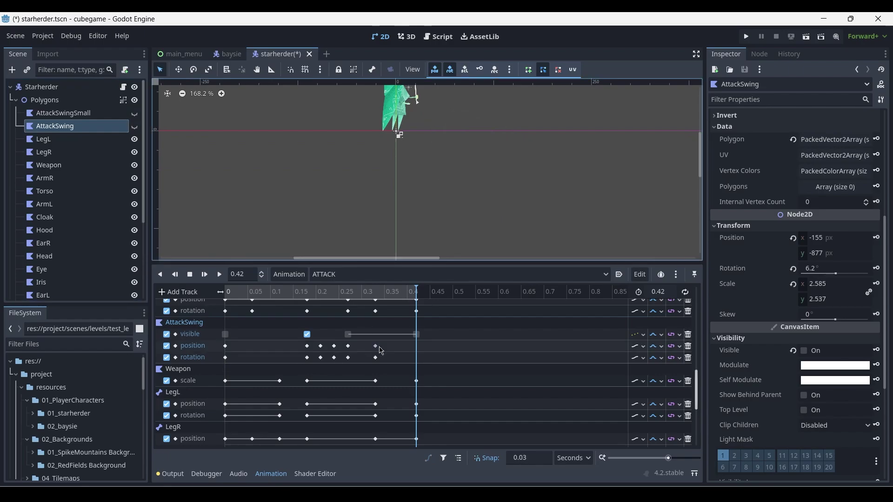
{"action": "scroll", "coordinate": [362, 372], "scroll_direction": "down", "scroll_amount": 4}
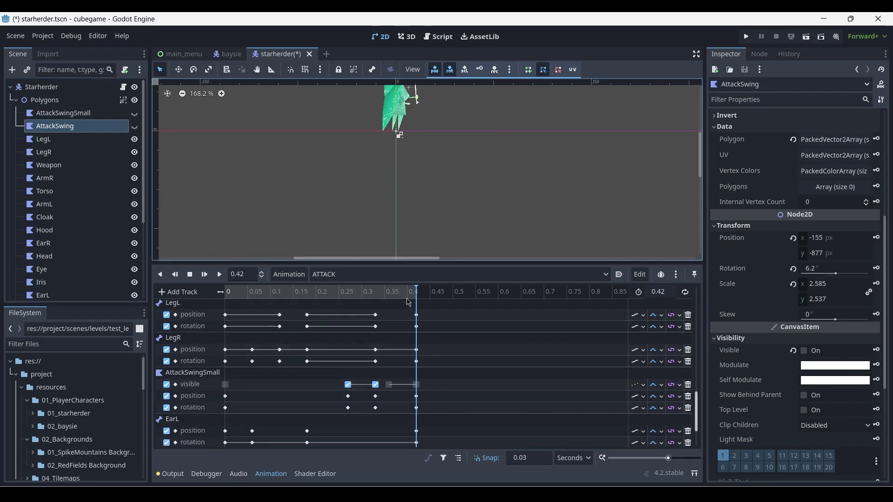
{"action": "left_click", "coordinate": [374, 293]}
{"action": "left_click", "coordinate": [134, 113]}
{"action": "middle_click_drag", "start_coordinate": [506, 137], "coordinate": [502, 222]}
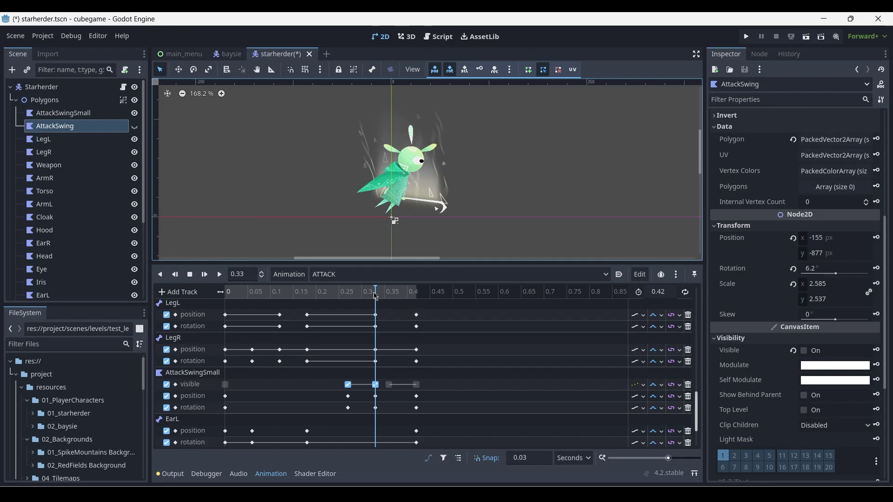
{"action": "left_click_drag", "start_coordinate": [376, 296], "coordinate": [388, 295]}
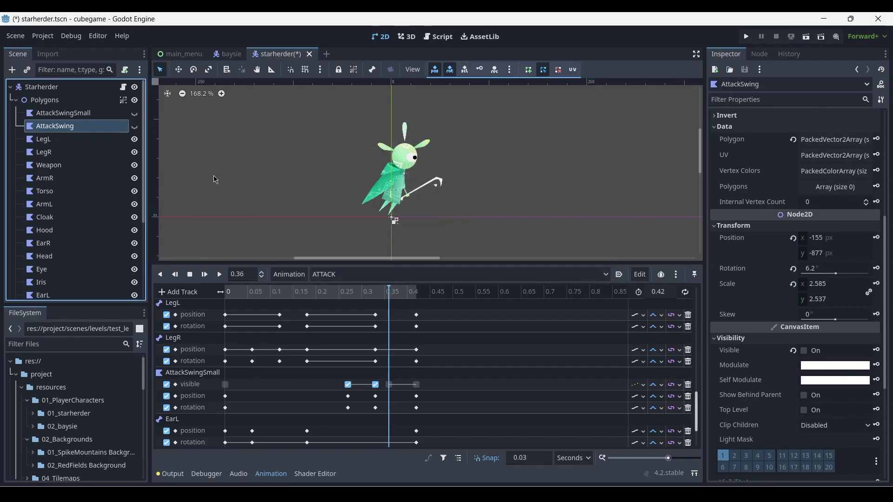
{"action": "left_click", "coordinate": [412, 294]}
{"action": "left_click_drag", "start_coordinate": [414, 297], "coordinate": [226, 297]}
{"action": "left_click", "coordinate": [134, 113]}
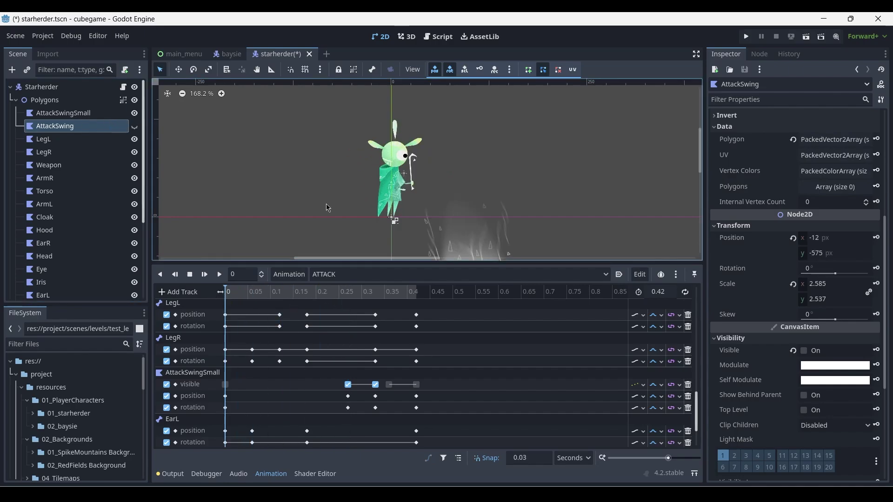
{"action": "scroll", "coordinate": [410, 186], "scroll_direction": "down", "scroll_amount": 1}
{"action": "middle_click_drag", "start_coordinate": [410, 205], "coordinate": [401, 156]}
{"action": "left_click", "coordinate": [135, 126]}
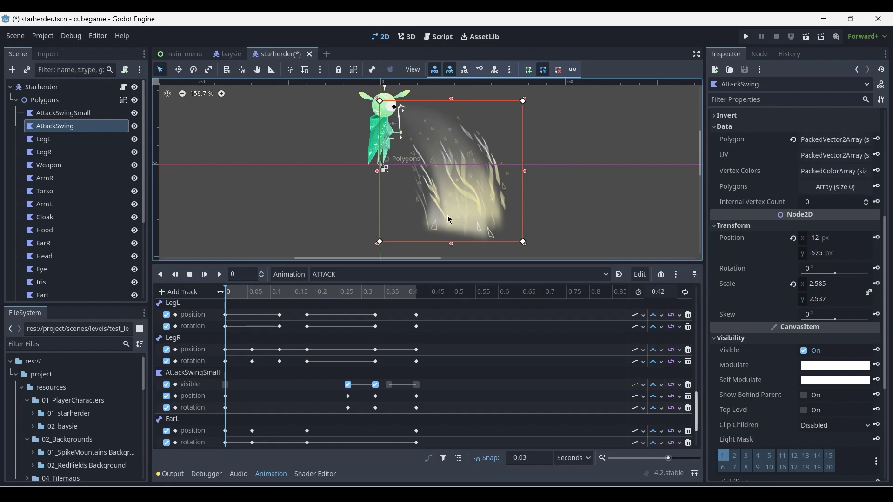
{"action": "key", "text": "ctrl+z"}
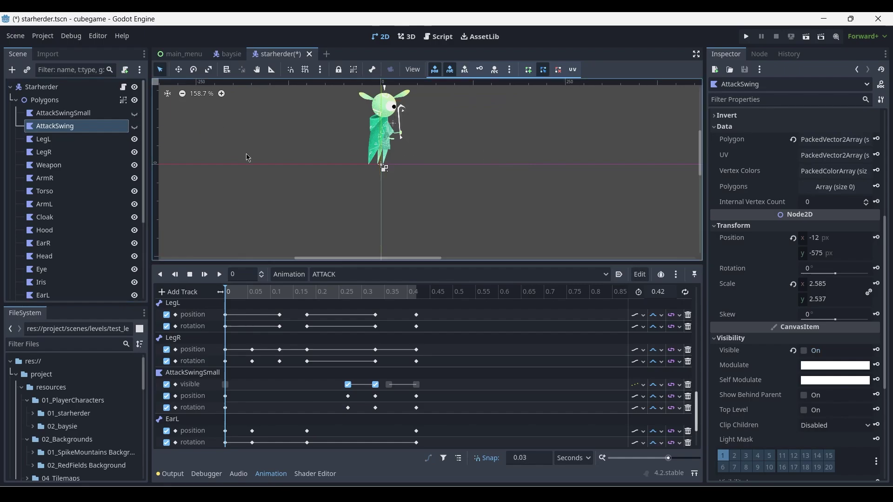
{"action": "scroll", "coordinate": [419, 192], "scroll_direction": "up", "scroll_amount": 3}
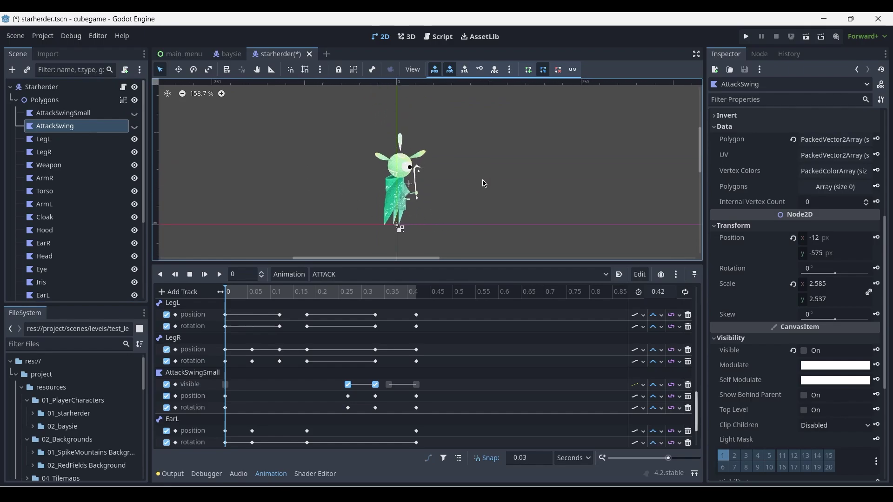
{"action": "middle_click_drag", "start_coordinate": [536, 210], "coordinate": [546, 195]}
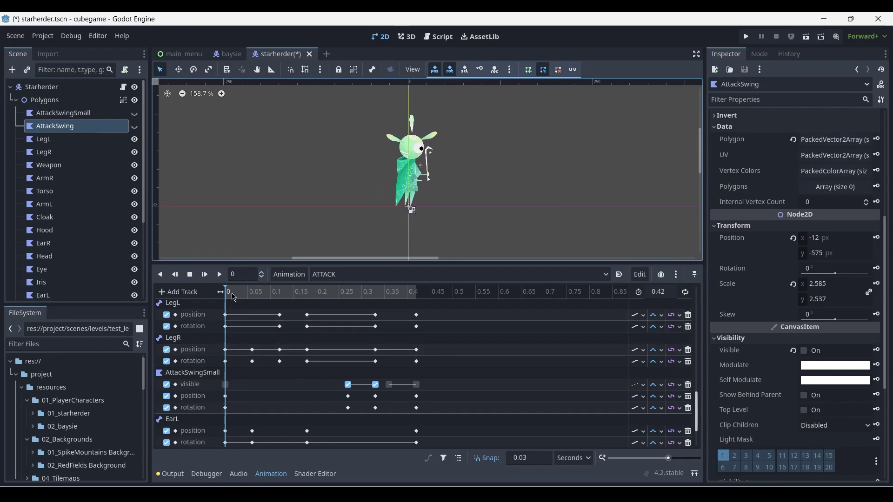
{"action": "mouse_move", "coordinate": [234, 299]}
{"action": "left_mouse_down"}
{"action": "mouse_move", "coordinate": [336, 295]}
{"action": "mouse_move", "coordinate": [219, 294]}
{"action": "left_mouse_up"}
{"action": "left_click", "coordinate": [220, 276]}
{"action": "key", "text": "a"}
{"action": "scroll", "coordinate": [220, 298], "scroll_direction": "up", "scroll_amount": 3}
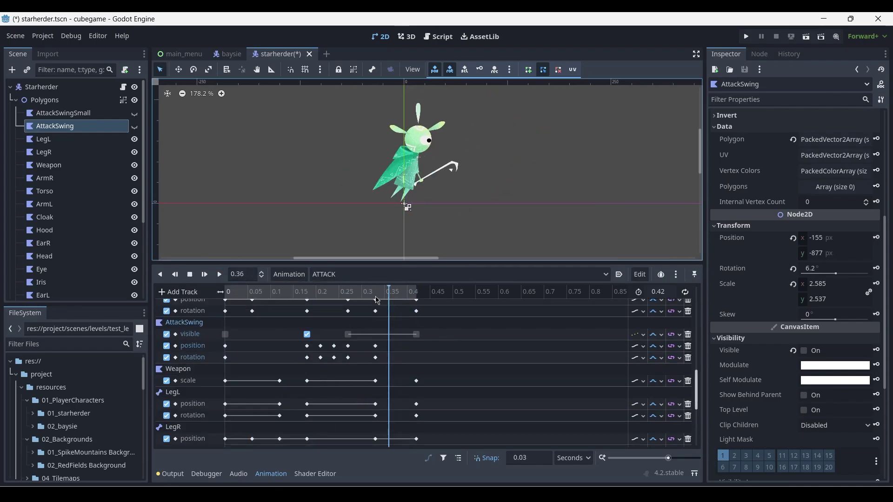
{"action": "left_click_drag", "start_coordinate": [220, 290], "coordinate": [320, 292]}
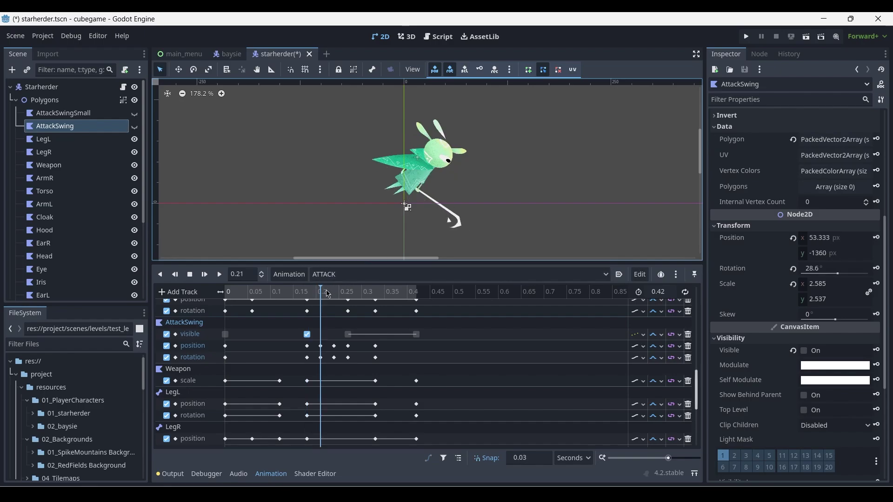
{"action": "left_click_drag", "start_coordinate": [323, 292], "coordinate": [333, 292]}
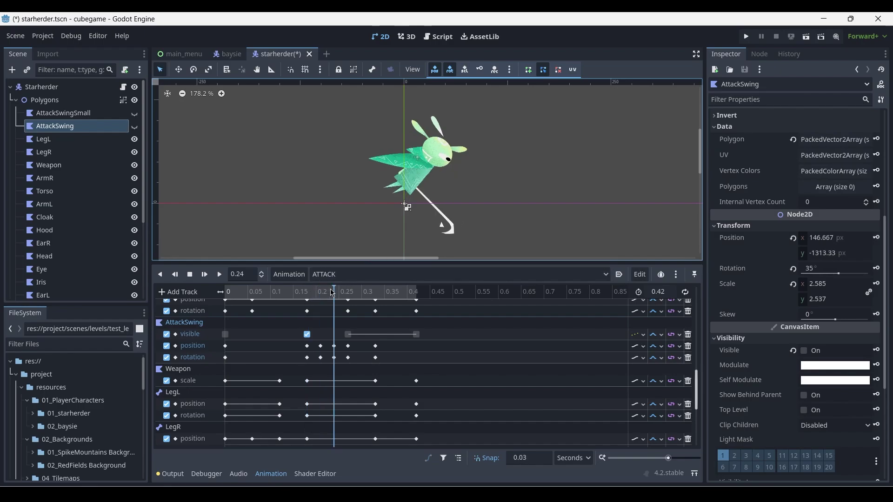
{"action": "left_click", "coordinate": [348, 297]}
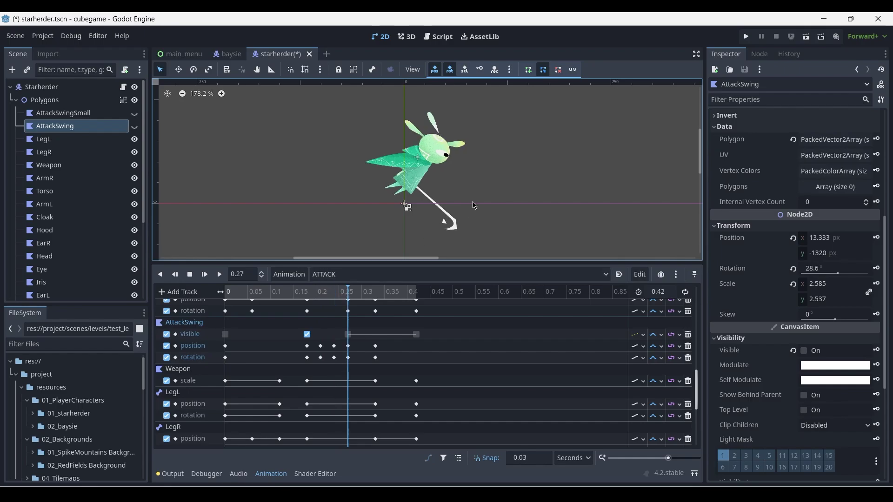
{"action": "middle_click_drag", "start_coordinate": [474, 206], "coordinate": [431, 240]}
{"action": "scroll", "coordinate": [404, 187], "scroll_direction": "down", "scroll_amount": 1}
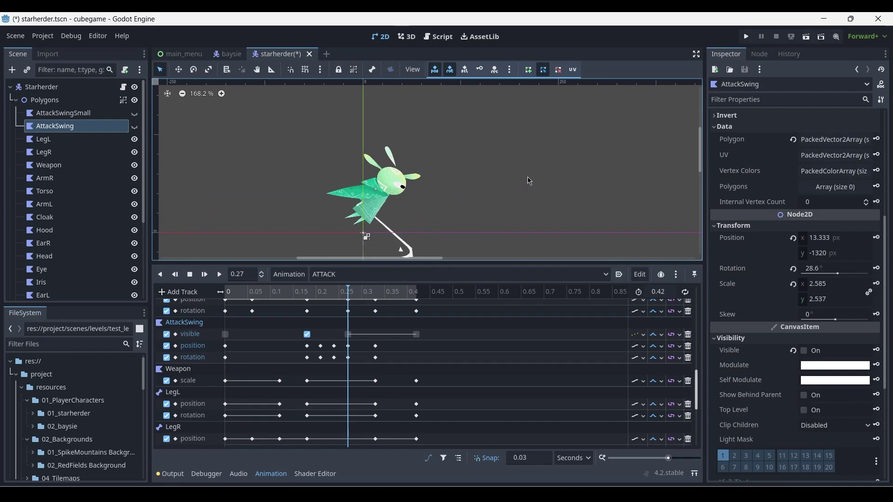
{"action": "left_click", "coordinate": [219, 274]}
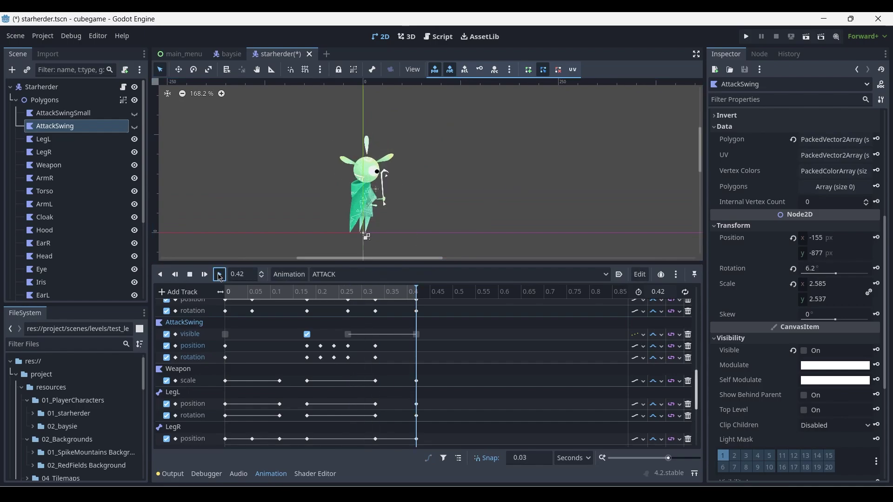
{"action": "left_click", "coordinate": [220, 274]}
{"action": "middle_click_drag", "start_coordinate": [356, 225], "coordinate": [351, 164]}
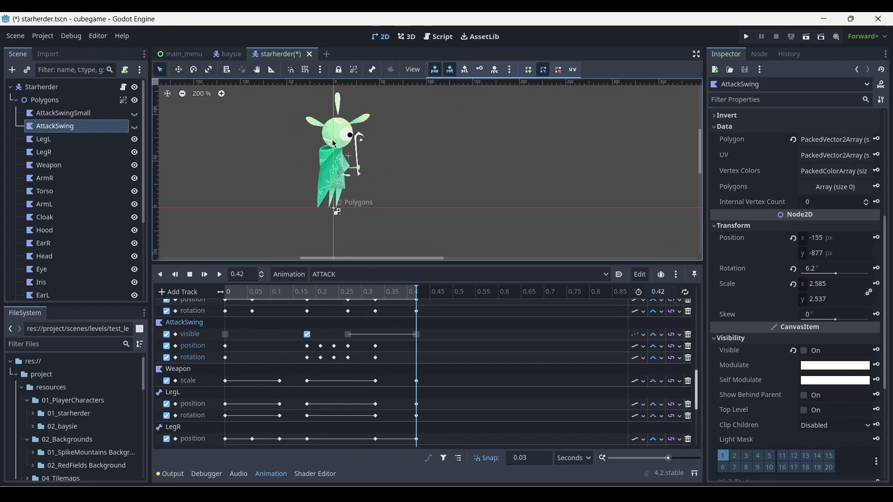
{"action": "scroll", "coordinate": [367, 199], "scroll_direction": "up", "scroll_amount": 2}
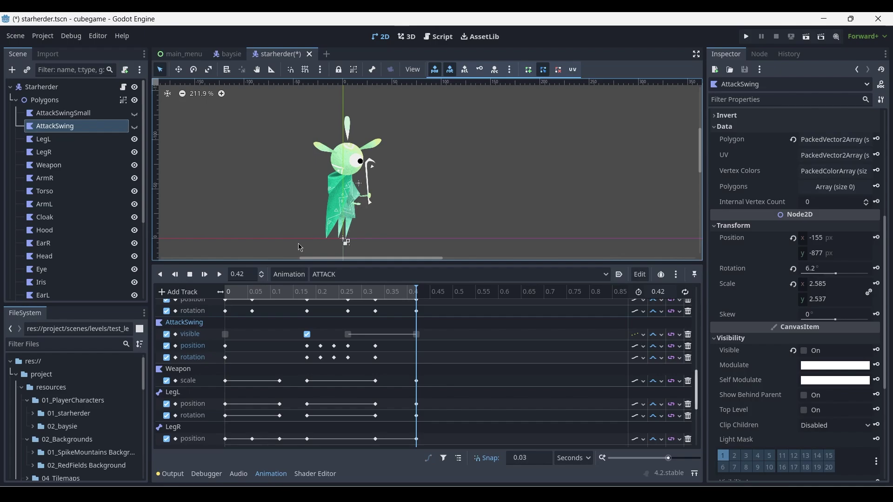
Preview the looping ATTACK animation, then pause it with the playhead at 0.33 s.
{"action": "scroll", "coordinate": [295, 243], "scroll_direction": "down", "scroll_amount": 2}
{"action": "scroll", "coordinate": [462, 370], "scroll_direction": "down", "scroll_amount": 5}
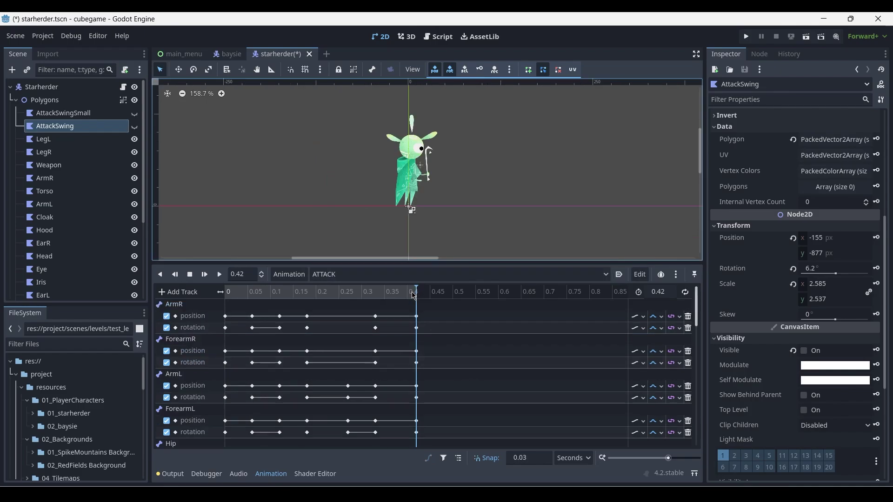
{"action": "mouse_move", "coordinate": [414, 296]}
{"action": "left_mouse_down"}
{"action": "mouse_move", "coordinate": [383, 297]}
{"action": "mouse_move", "coordinate": [424, 296]}
{"action": "mouse_move", "coordinate": [228, 295]}
{"action": "mouse_move", "coordinate": [429, 296]}
{"action": "left_mouse_up"}
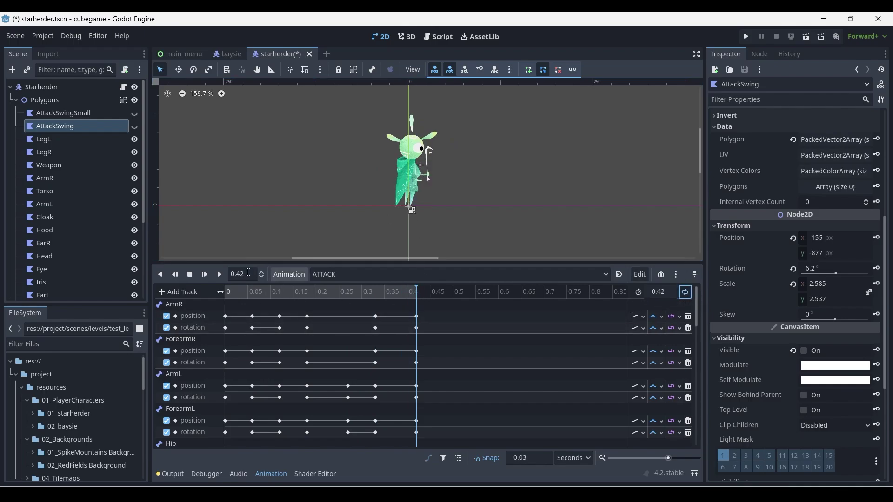
{"action": "left_click", "coordinate": [220, 274]}
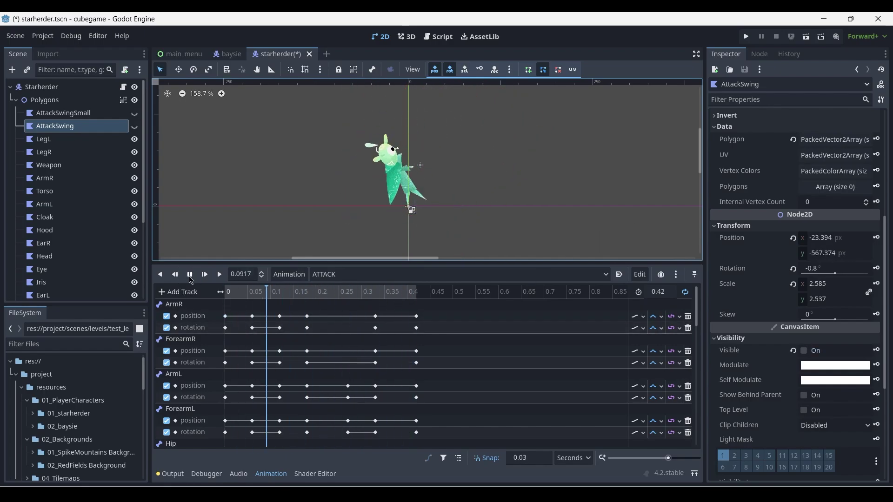
{"action": "left_click", "coordinate": [191, 275]}
{"action": "left_click_drag", "start_coordinate": [361, 298], "coordinate": [377, 299]}
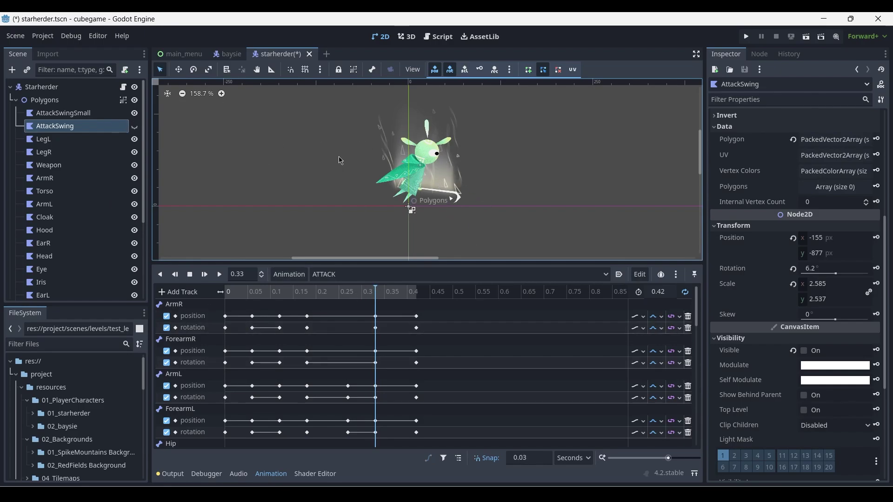
{"action": "scroll", "coordinate": [377, 331], "scroll_direction": "down", "scroll_amount": 5}
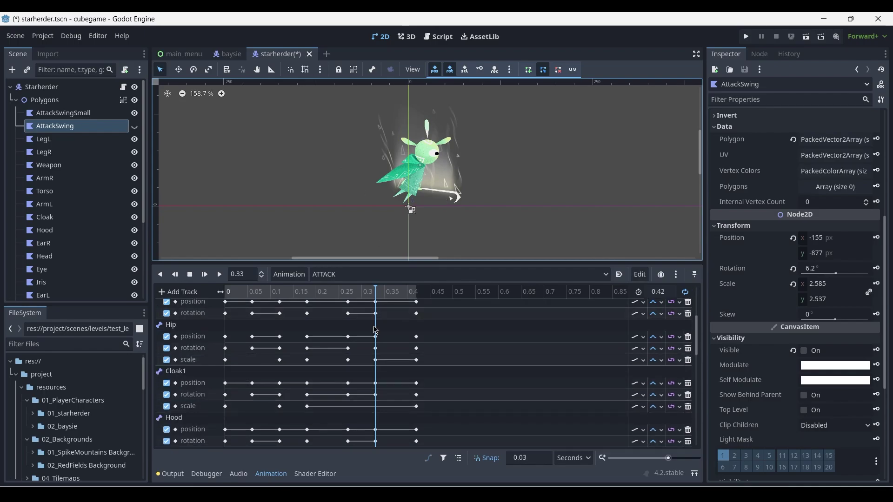
{"action": "scroll", "coordinate": [376, 331], "scroll_direction": "down", "scroll_amount": 8}
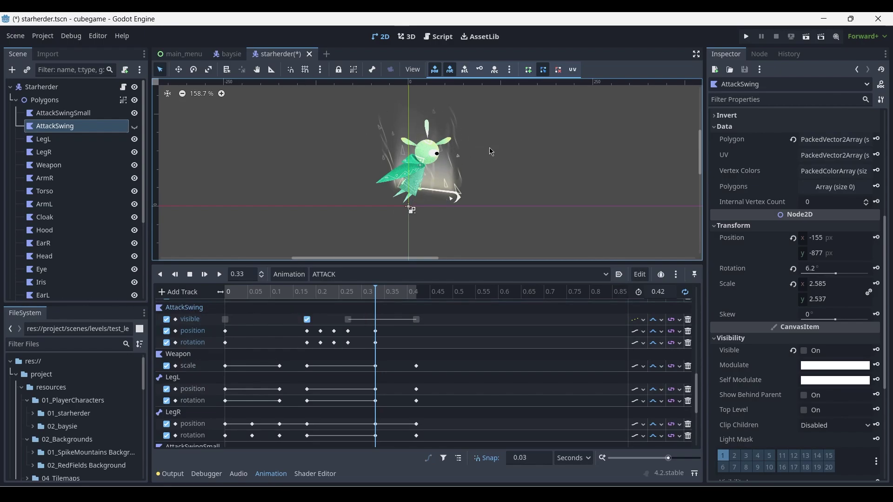
{"action": "left_click", "coordinate": [205, 275]}
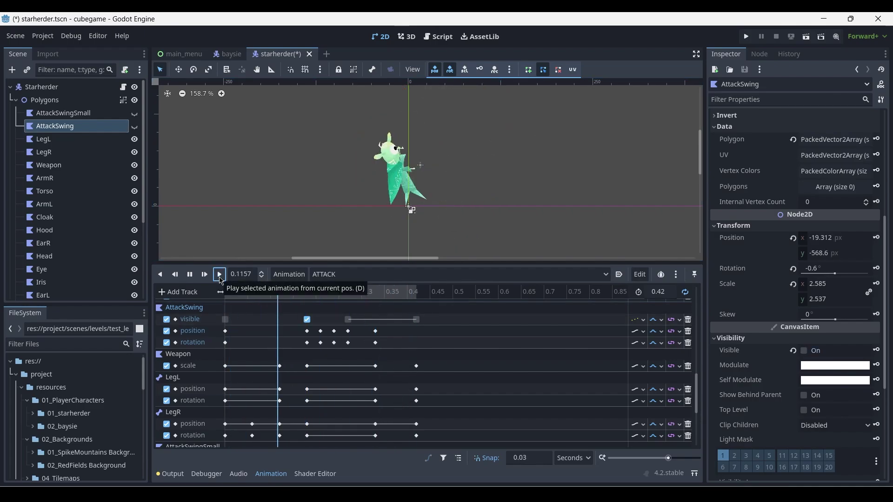
{"action": "left_click", "coordinate": [220, 188]}
{"action": "scroll", "coordinate": [220, 188], "scroll_direction": "down", "scroll_amount": 5}
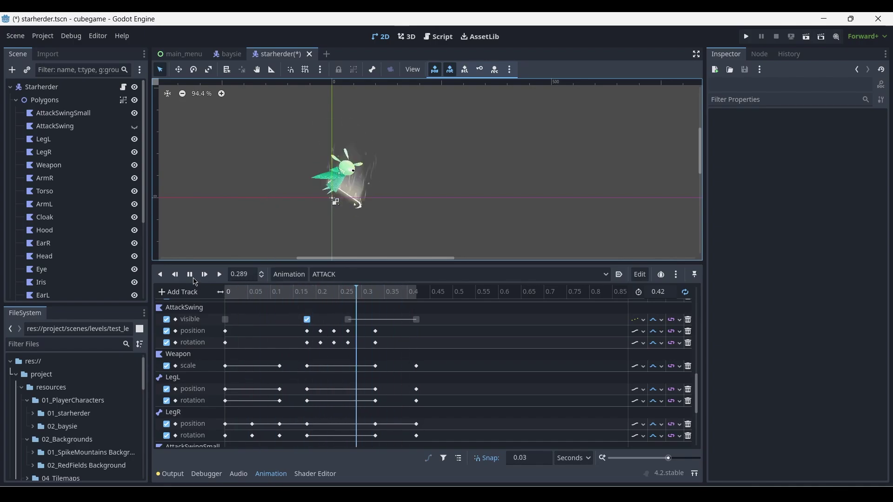
Save starherder.tscn with Ctrl+S.
{"action": "key", "text": "ctrl+s"}
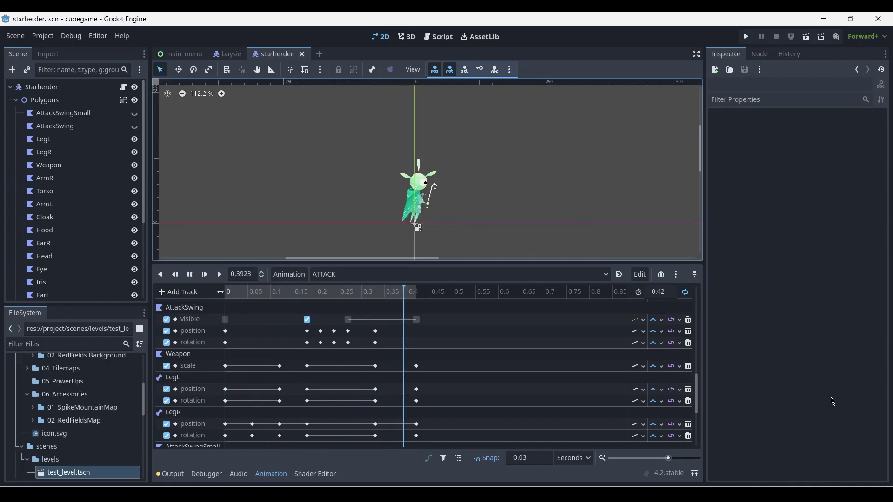